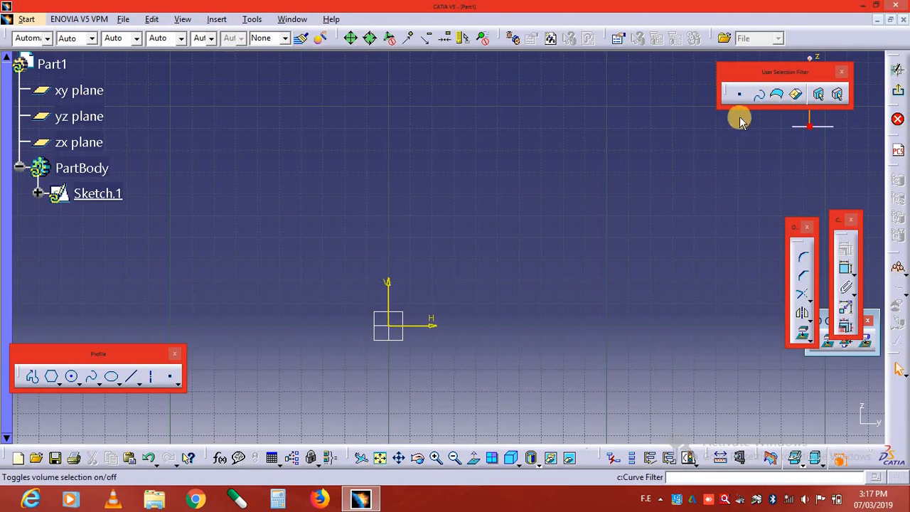
# Sketch a centered rectangle with its center on the sketch origin.
pyautogui.moveTo(498, 264)
pyautogui.mouseDown()
pyautogui.moveTo(519, 209)
pyautogui.moveTo(510, 229)
pyautogui.mouseUp()
pyautogui.moveTo(510, 229); pyautogui.dragTo(547, 144, button='middle')
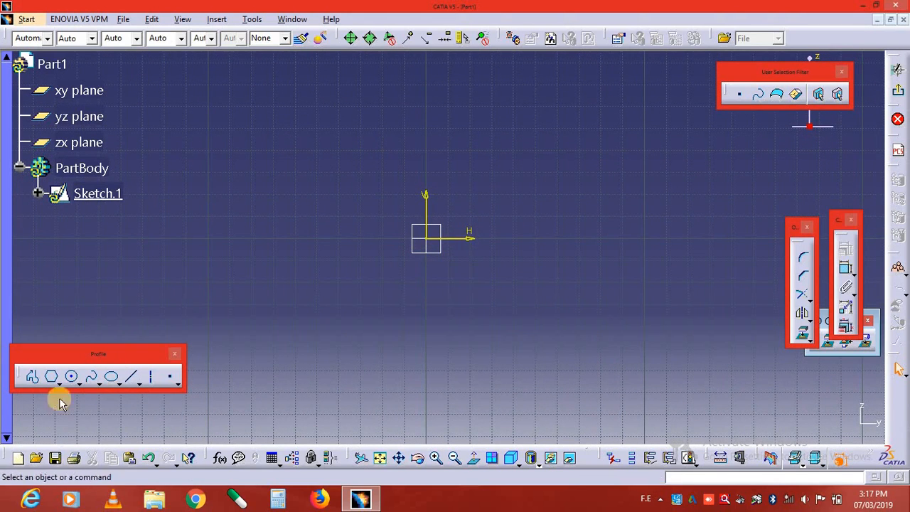
pyautogui.click(52, 377)
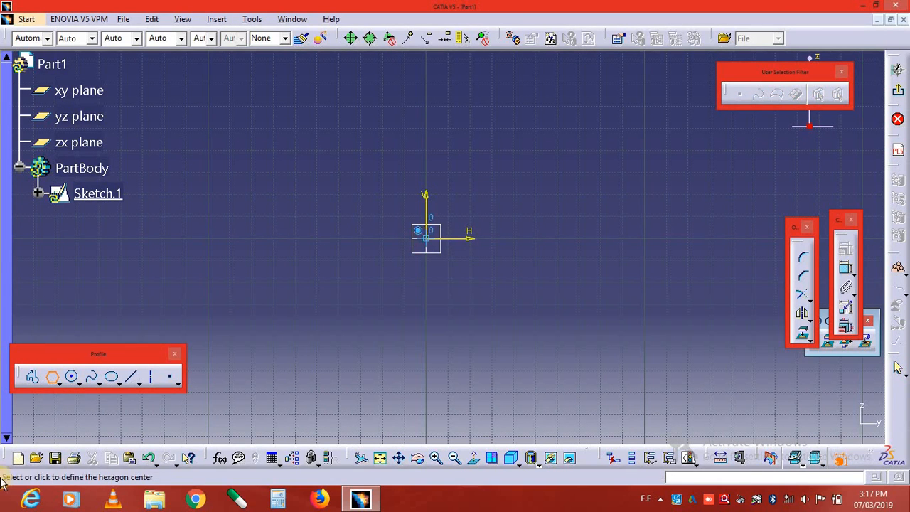
pyautogui.click(57, 383)
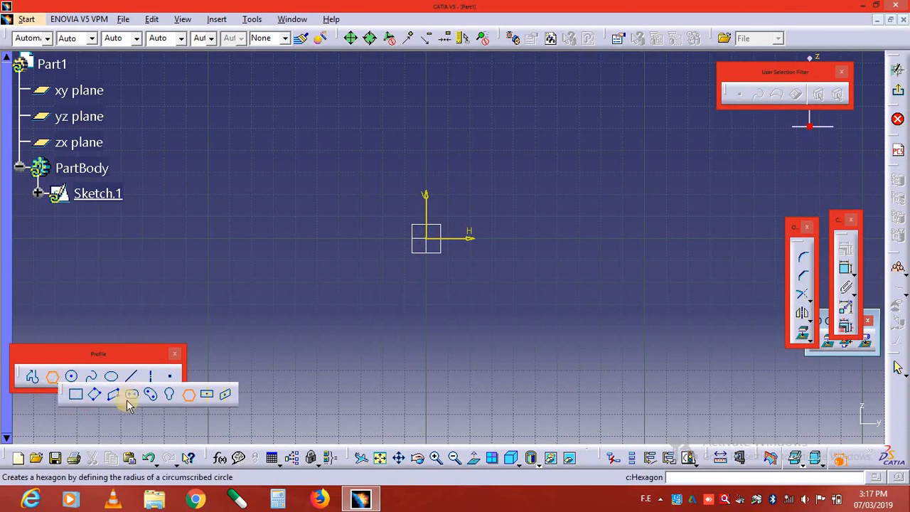
pyautogui.click(207, 394)
pyautogui.click(425, 238)
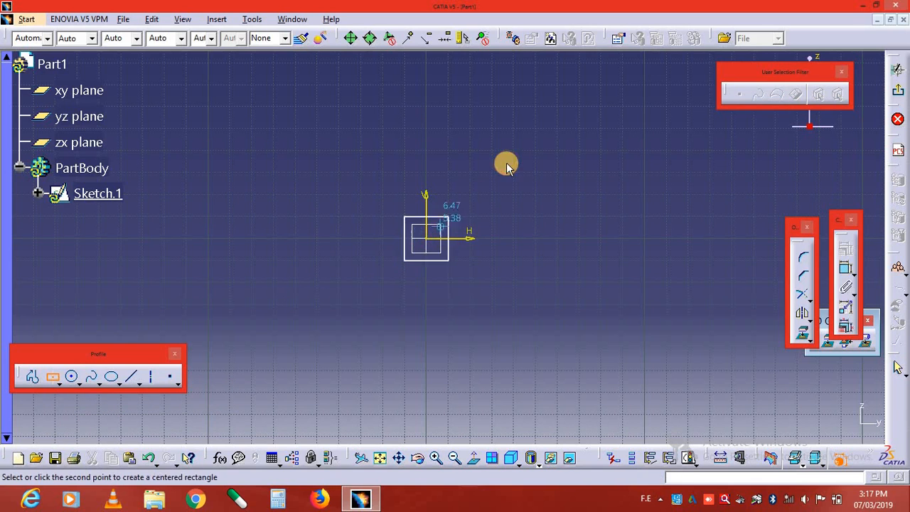
pyautogui.click(513, 172)
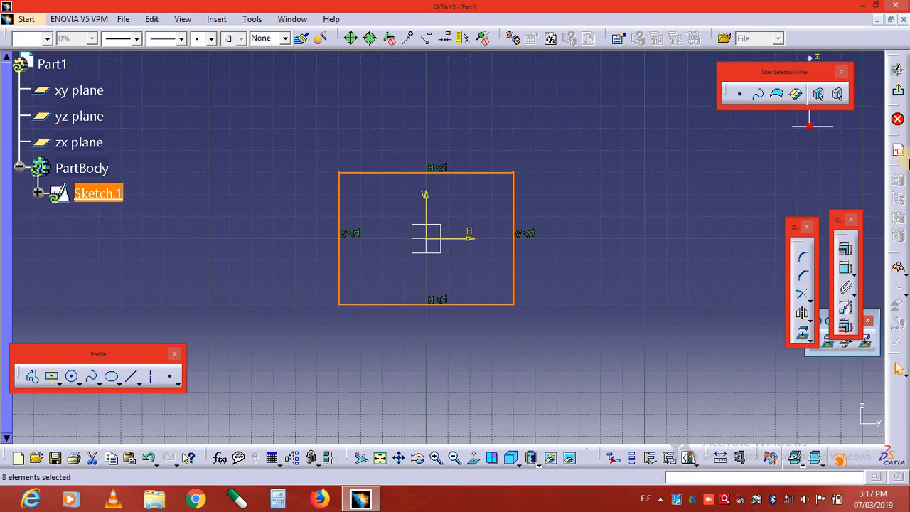
# Exit the sketch and pad the rectangle into a solid block with the Dimension limit type.
pyautogui.click(899, 93)
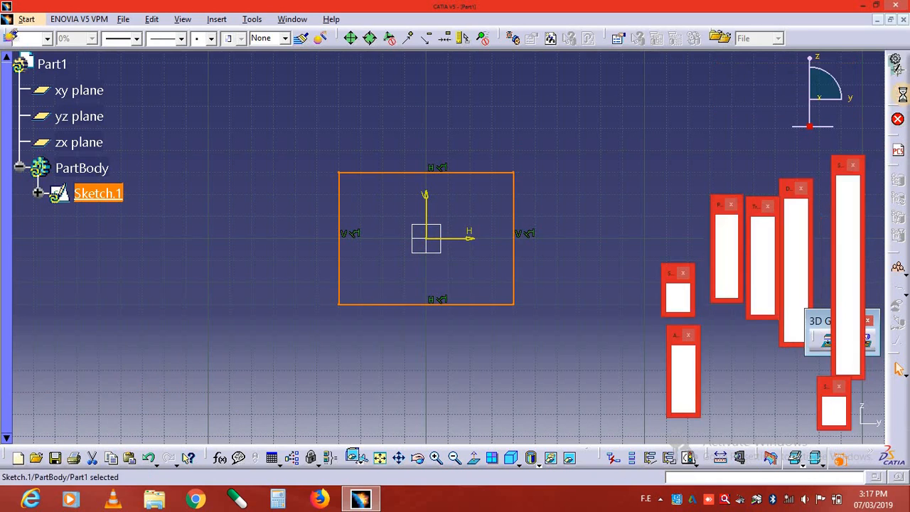
pyautogui.click(851, 196)
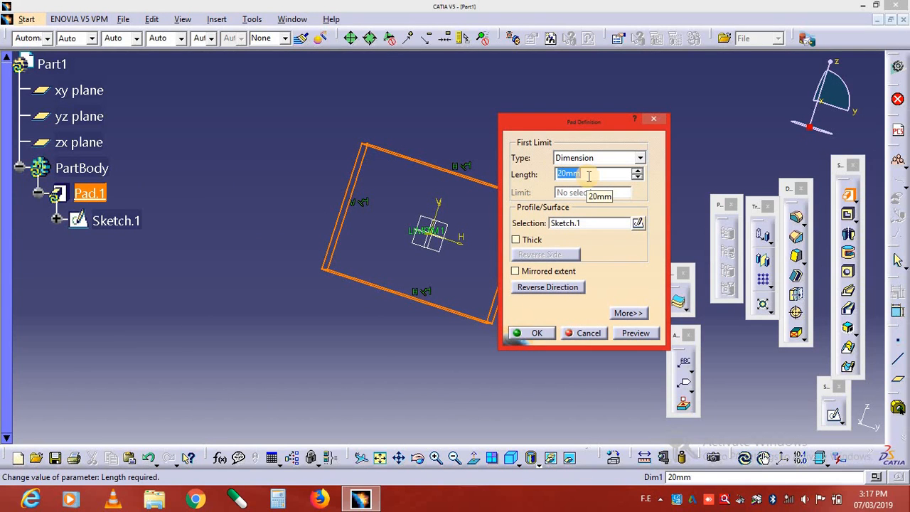
pyautogui.press('Return')
pyautogui.moveTo(494, 225); pyautogui.dragTo(382, 250, button='middle')
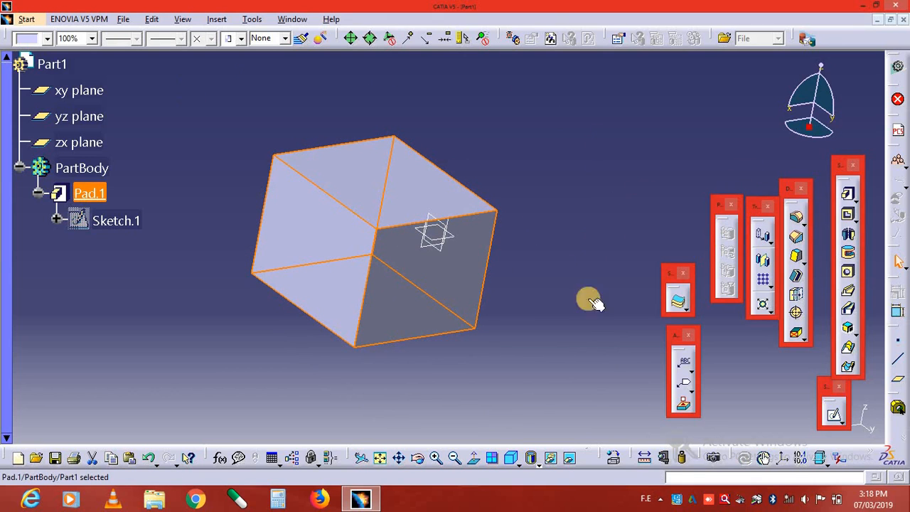
pyautogui.moveTo(474, 283); pyautogui.dragTo(426, 275, button='middle')
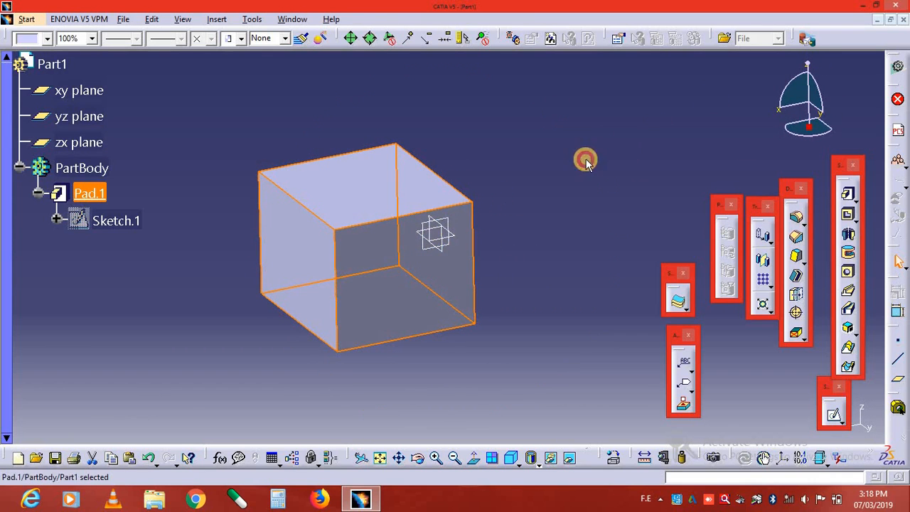
pyautogui.click(585, 159)
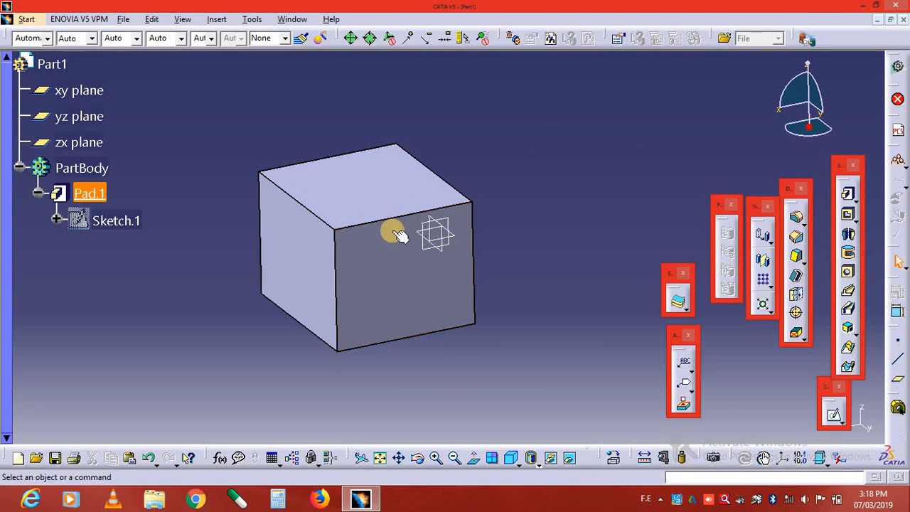
# Switch to the Generative Shape Design workbench.
pyautogui.click(37, 20)
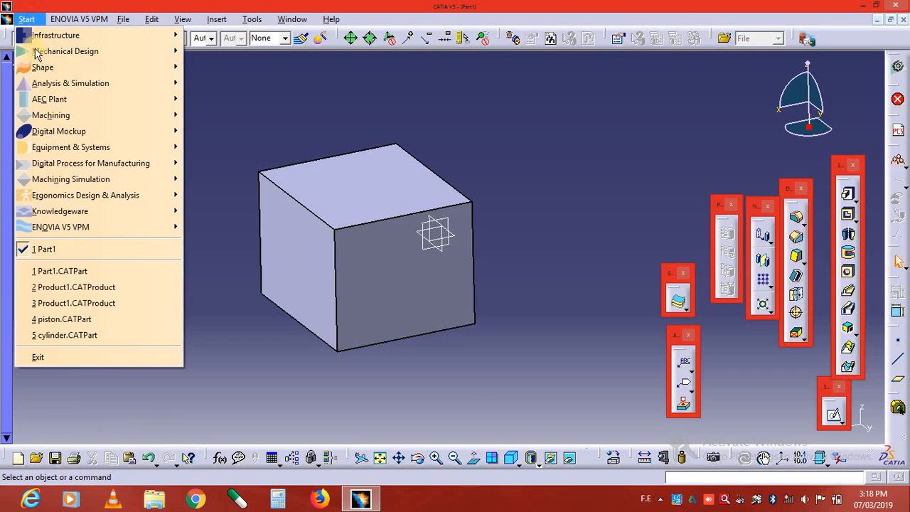
pyautogui.moveTo(42, 66)
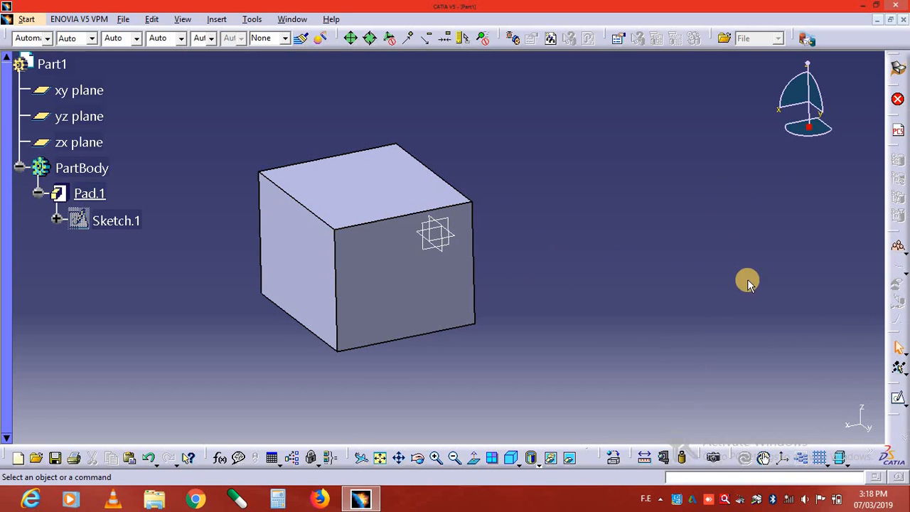
pyautogui.moveTo(501, 256); pyautogui.dragTo(467, 243, button='middle')
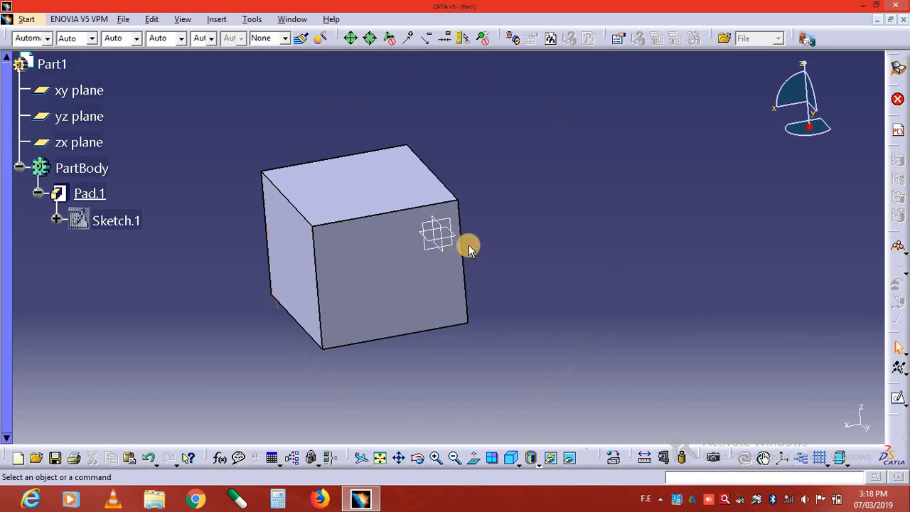
# Try the Digitized Shape Editor workbench and return to Generative Shape Design.
pyautogui.click(37, 21)
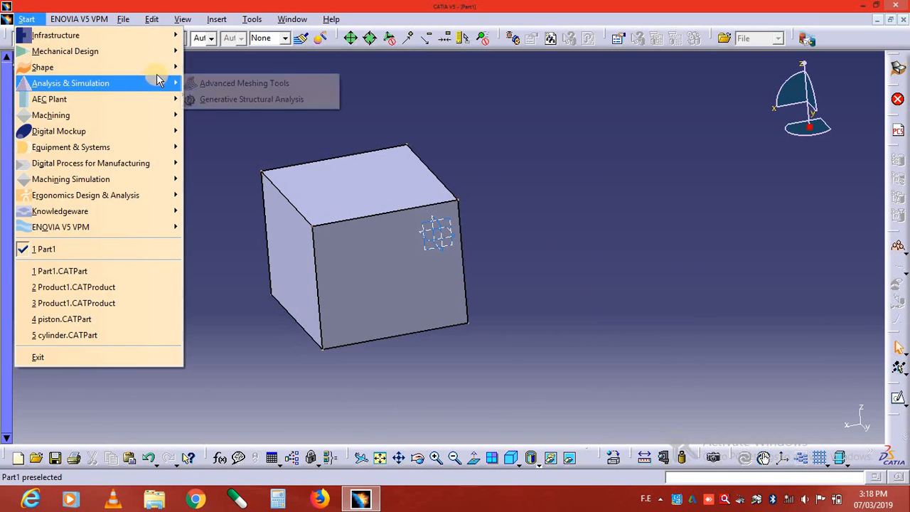
pyautogui.moveTo(160, 70)
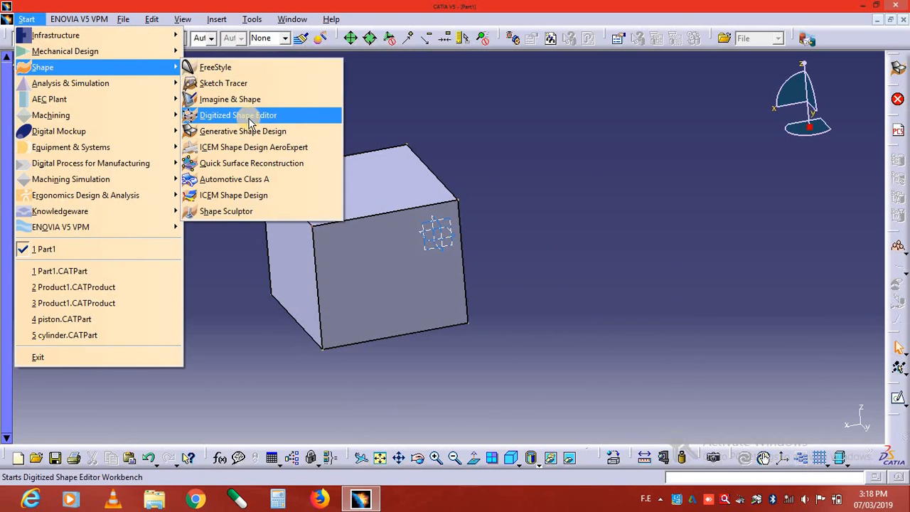
pyautogui.click(245, 116)
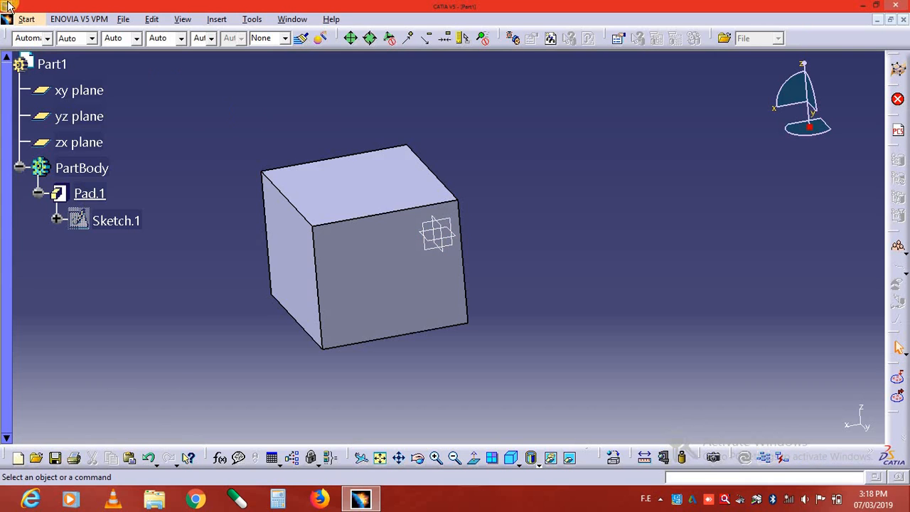
pyautogui.click(24, 19)
pyautogui.moveTo(82, 104)
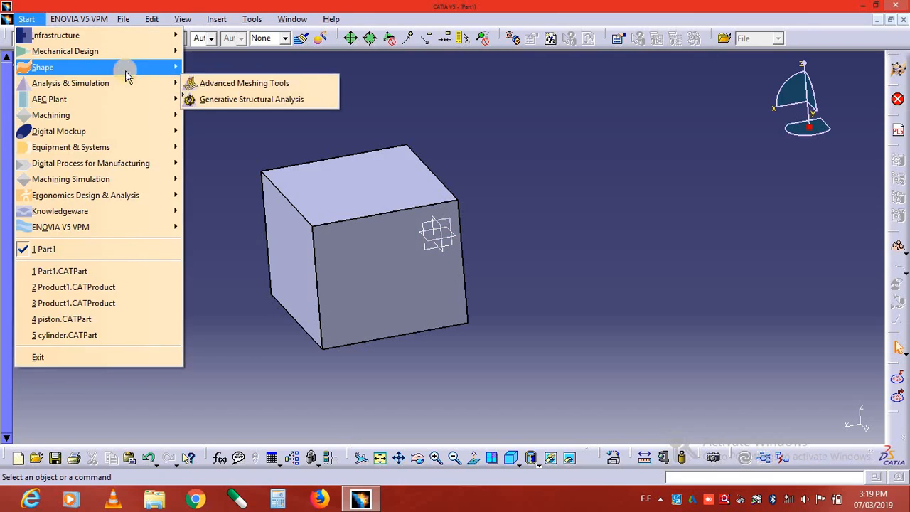
pyautogui.moveTo(125, 67)
pyautogui.click(235, 132)
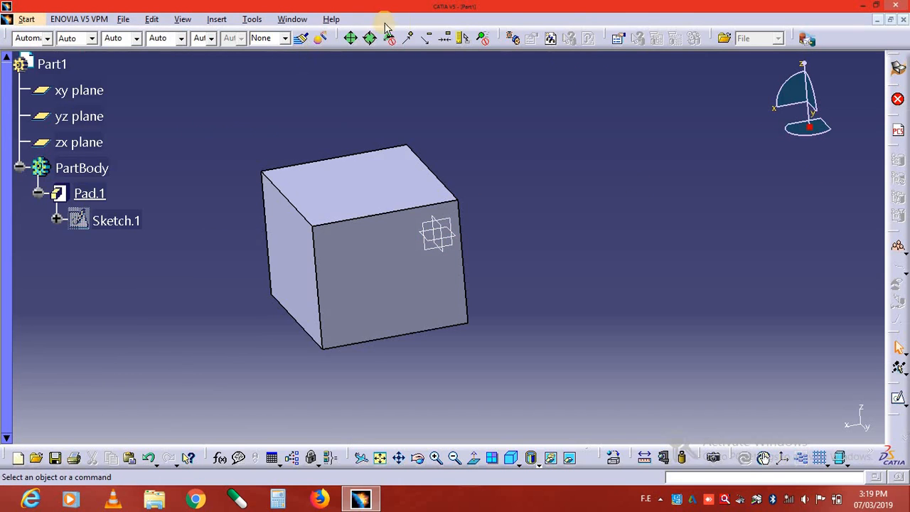
# Restore the contents and positions of all toolbars, and move the ENOVIA V5 VPM Navigator toolbar away from the block.
pyautogui.click(251, 19)
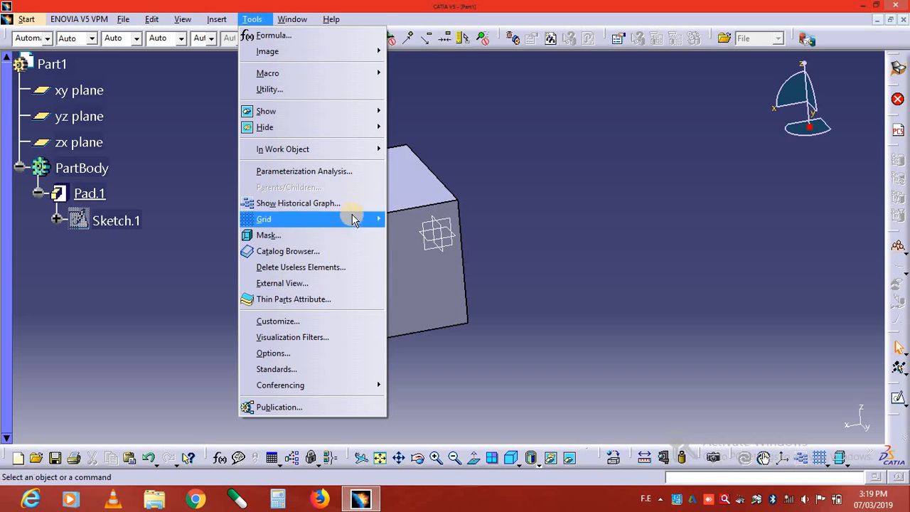
pyautogui.click(330, 320)
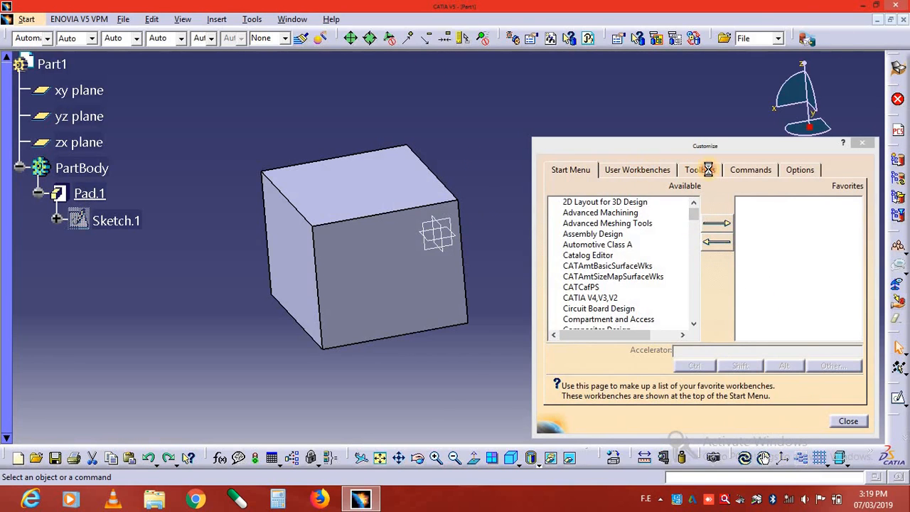
pyautogui.click(810, 256)
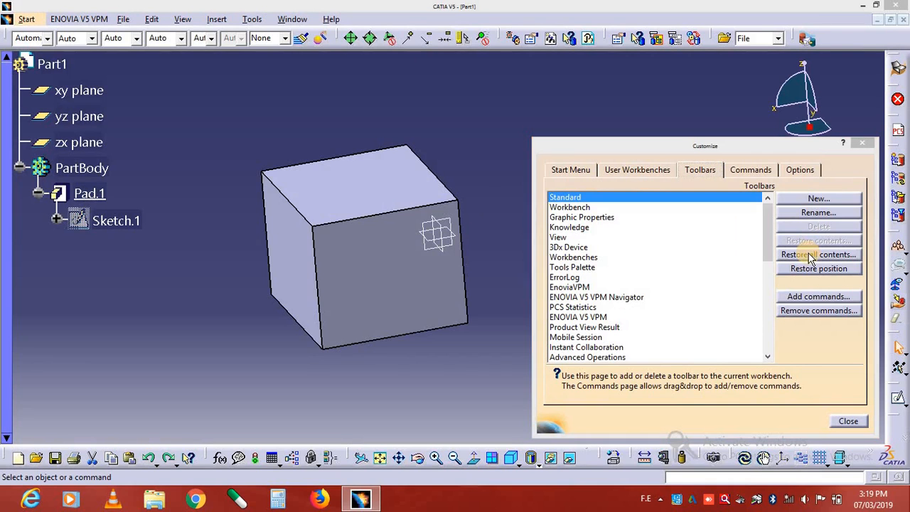
pyautogui.press('Return')
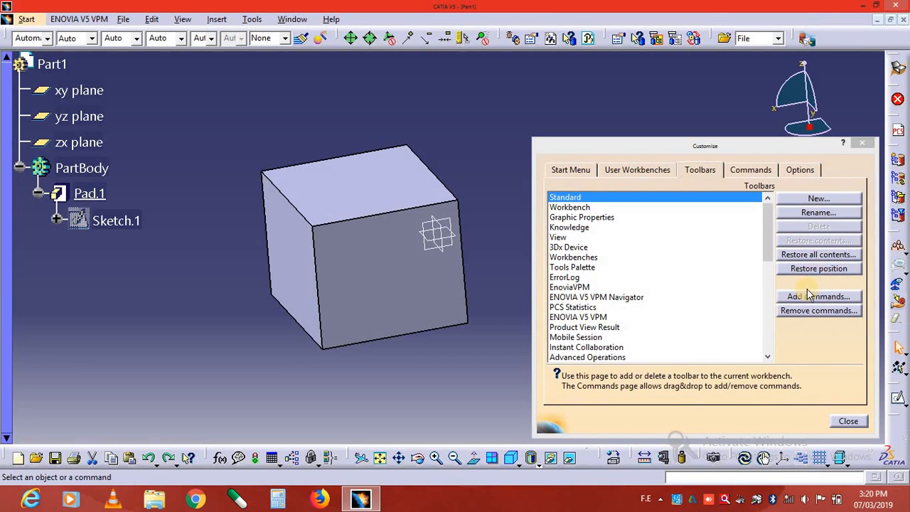
pyautogui.click(819, 270)
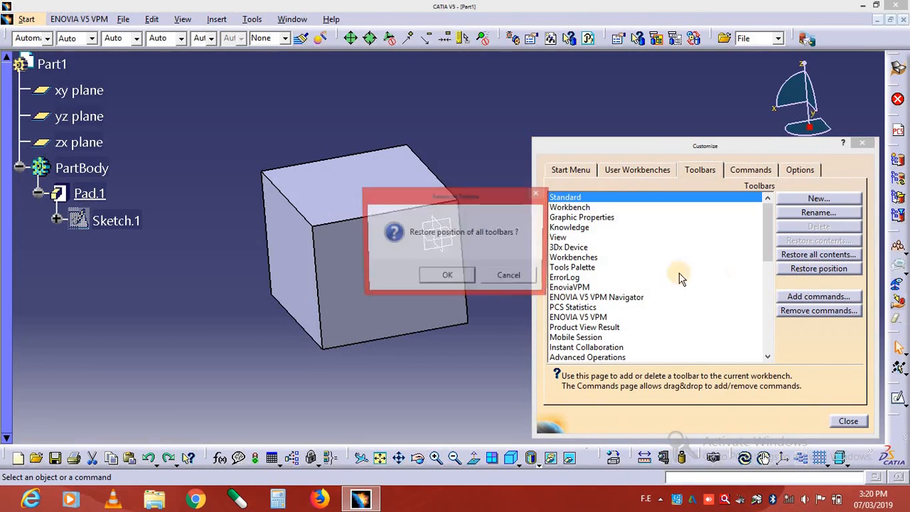
pyautogui.click(454, 277)
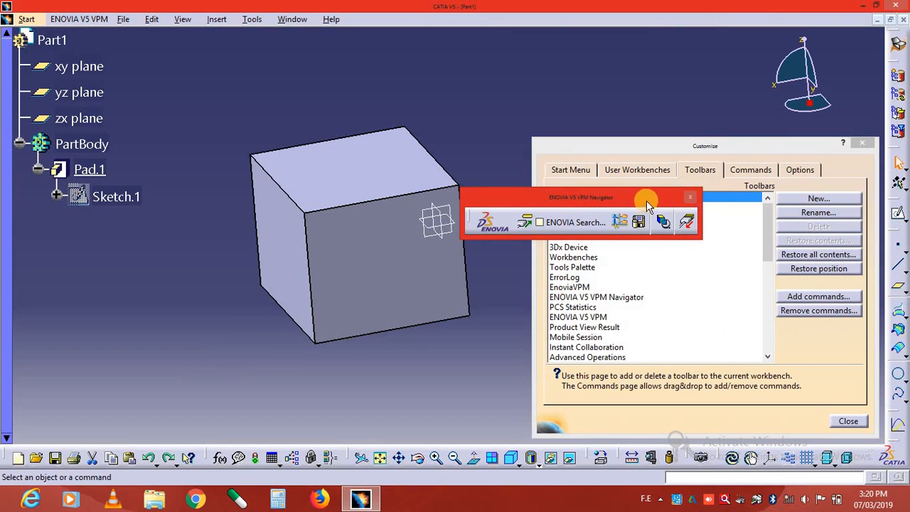
pyautogui.click(862, 143)
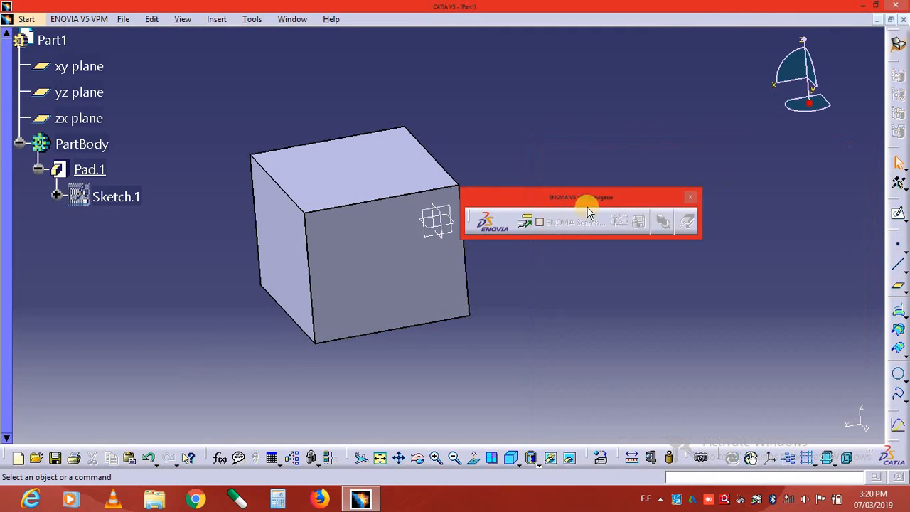
pyautogui.moveTo(618, 203); pyautogui.dragTo(713, 58)
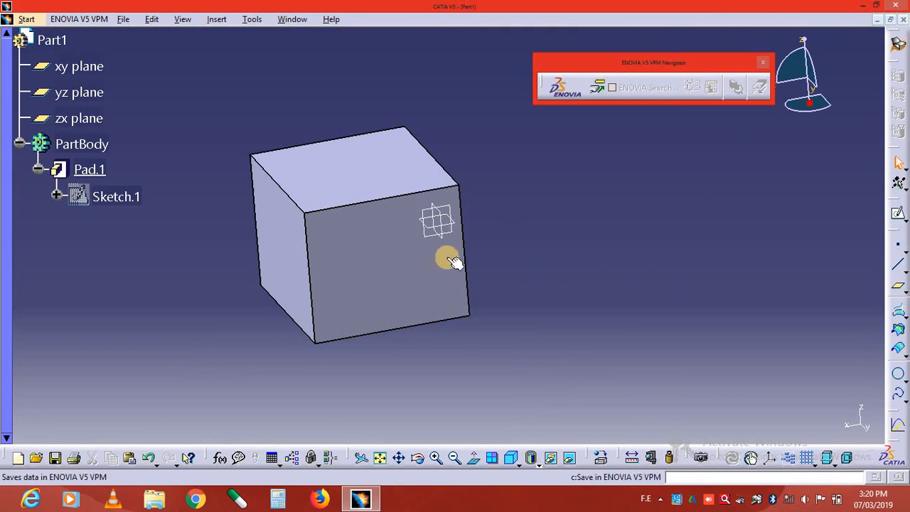
# Create a reference plane offset 90 mm above the xy plane.
pyautogui.click(898, 285)
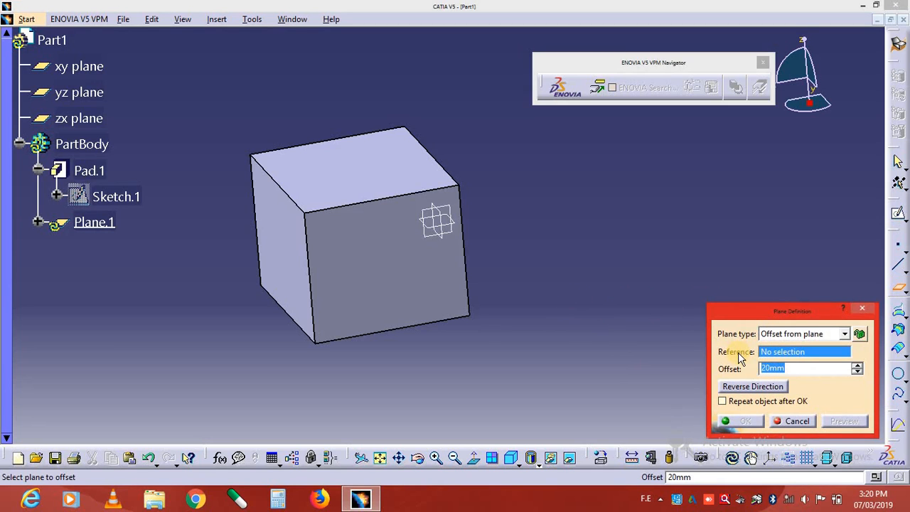
pyautogui.click(451, 226)
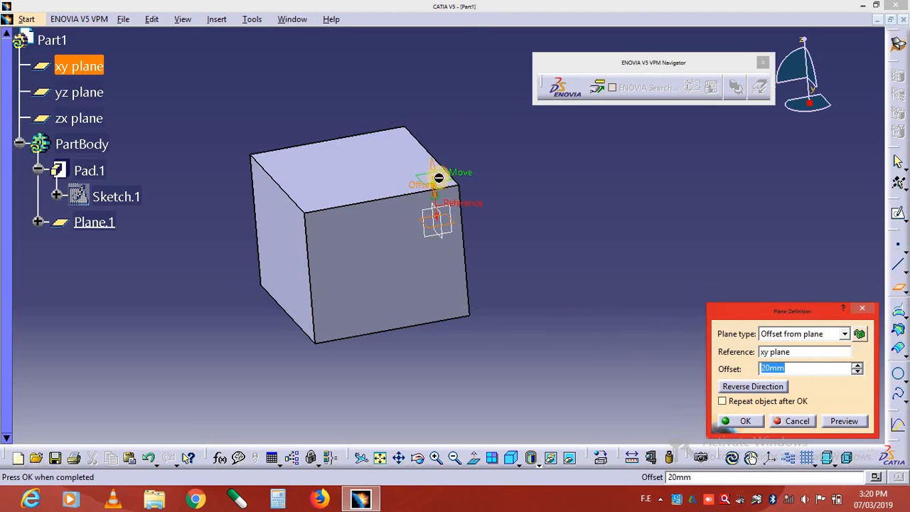
pyautogui.click(749, 390)
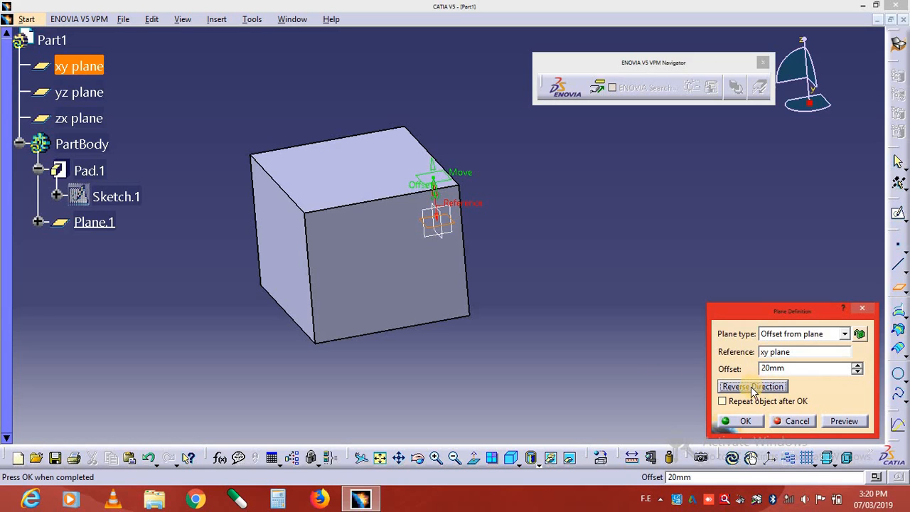
pyautogui.click(753, 389)
pyautogui.click(752, 387)
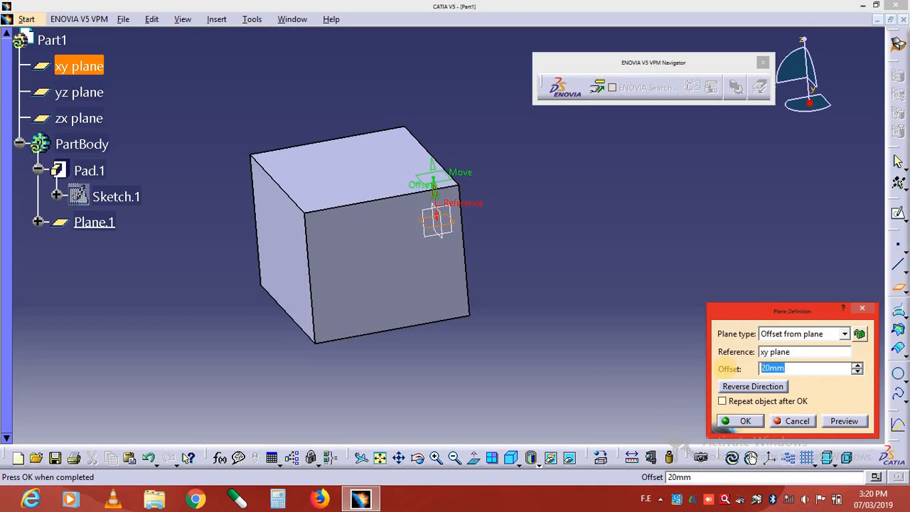
pyautogui.press('Return')
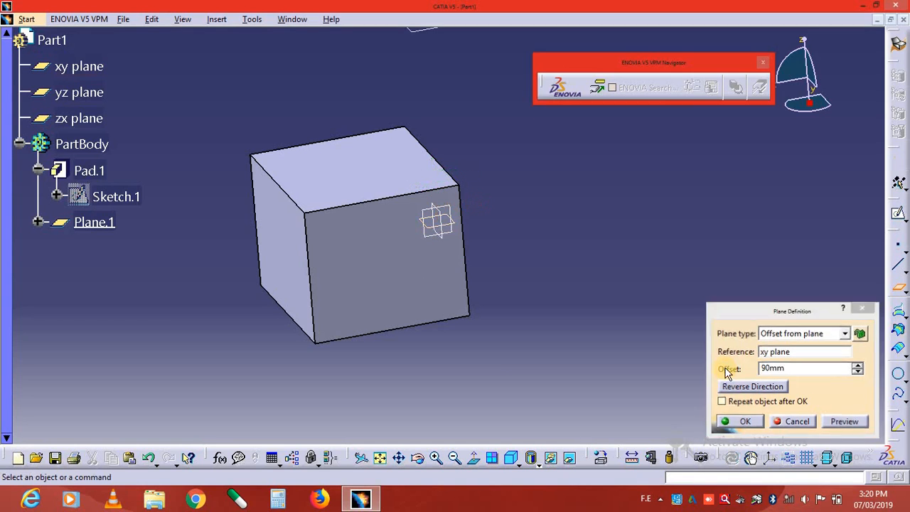
pyautogui.moveTo(387, 175); pyautogui.dragTo(386, 258, button='middle')
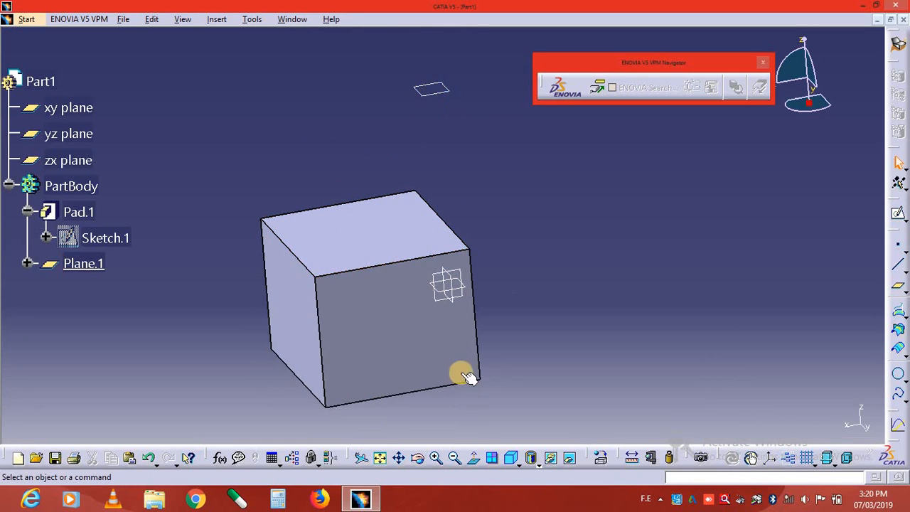
# Create a reference plane through three block vertices: both ends of one top edge and a bottom corner on the opposite side.
pyautogui.moveTo(460, 312); pyautogui.dragTo(387, 318, button='middle')
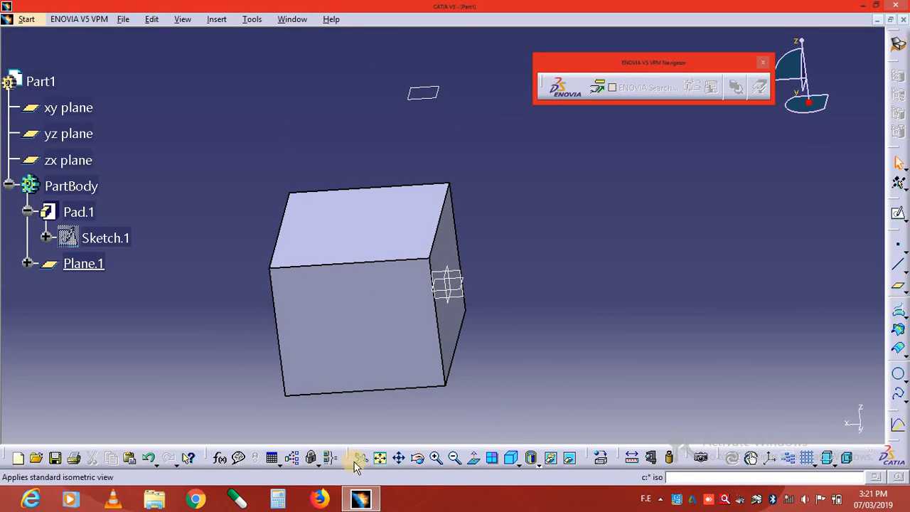
pyautogui.click(897, 286)
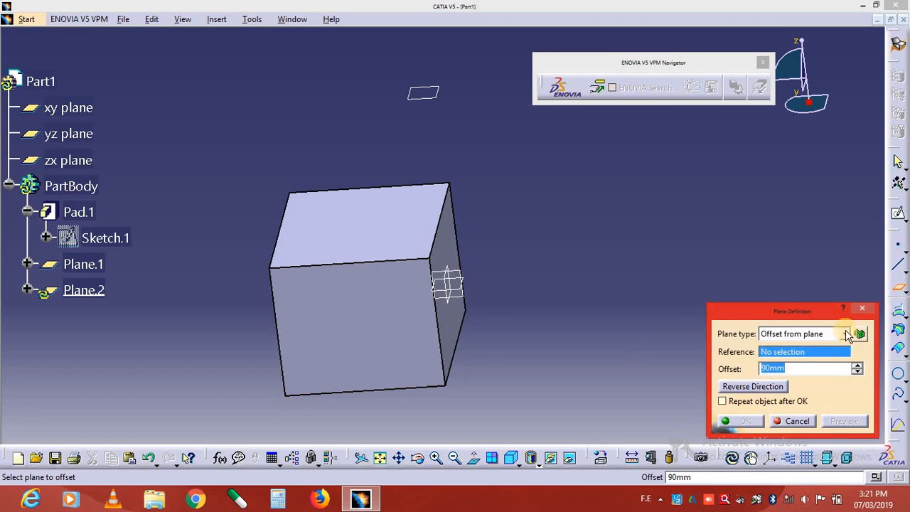
pyautogui.click(844, 334)
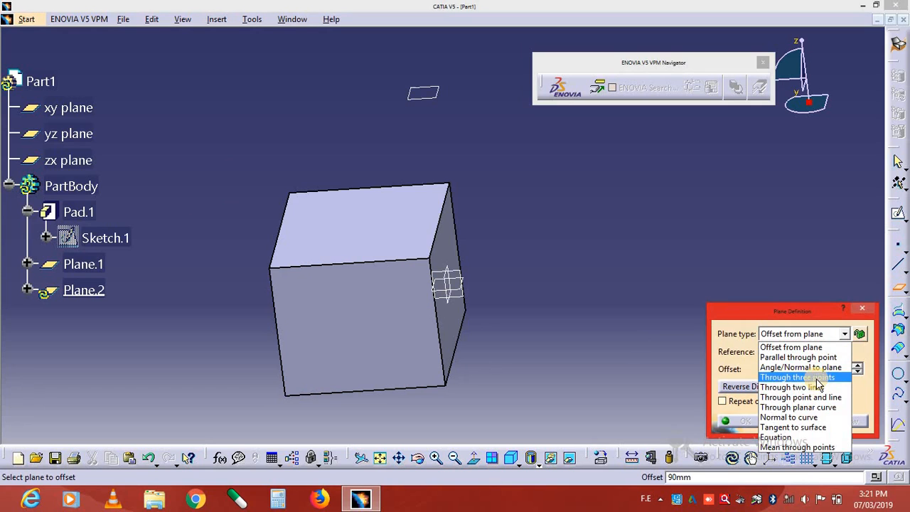
pyautogui.click(816, 378)
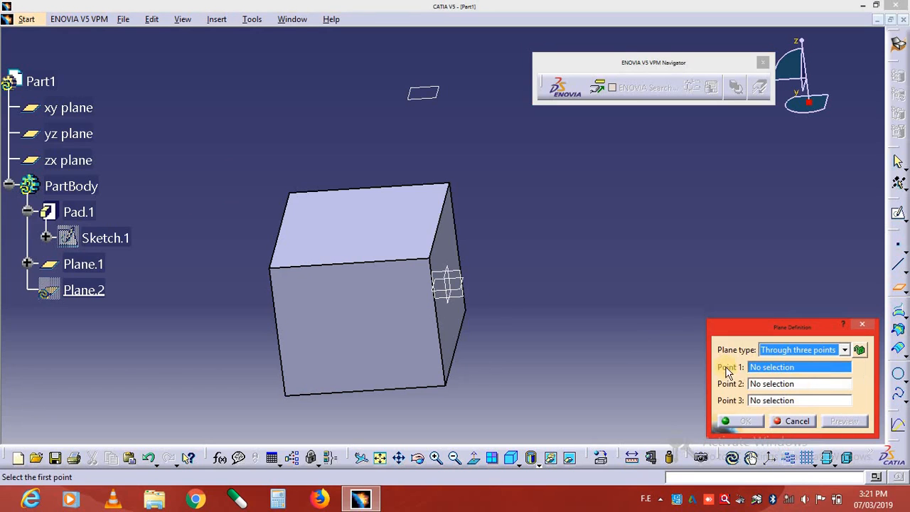
pyautogui.click(295, 196)
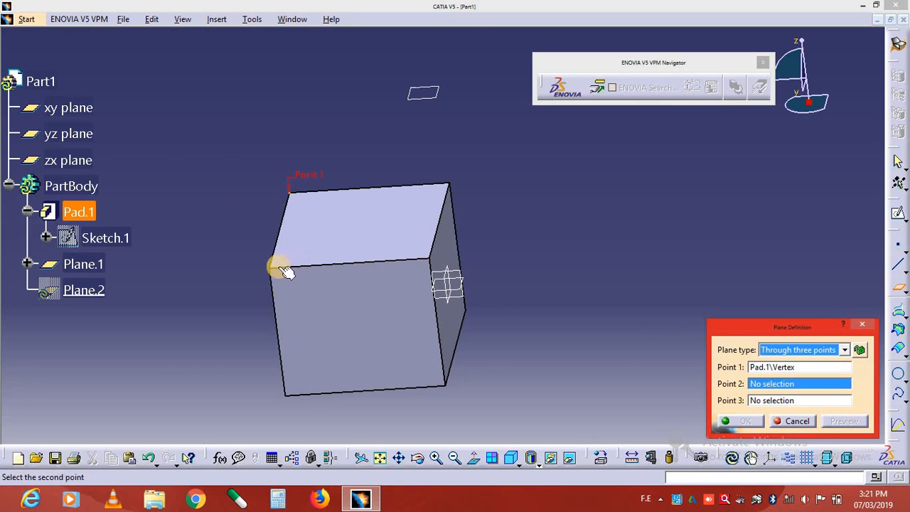
pyautogui.click(279, 272)
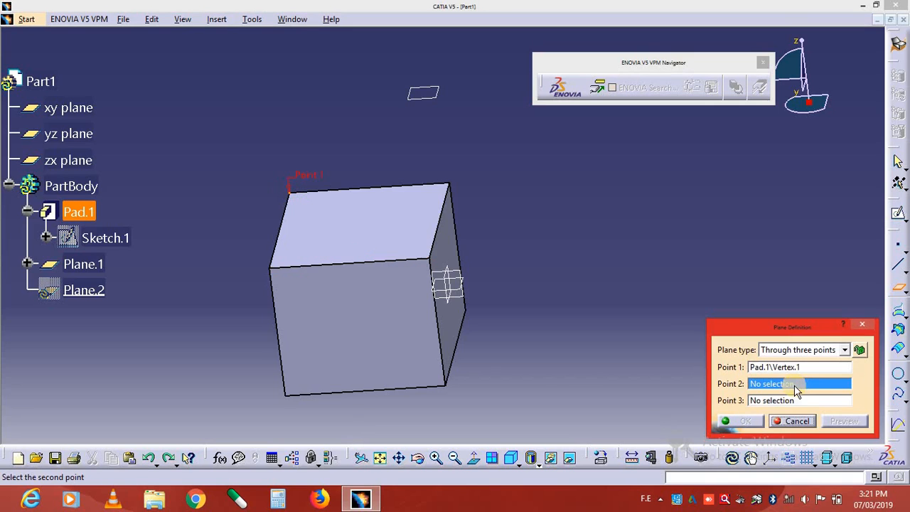
pyautogui.click(271, 268)
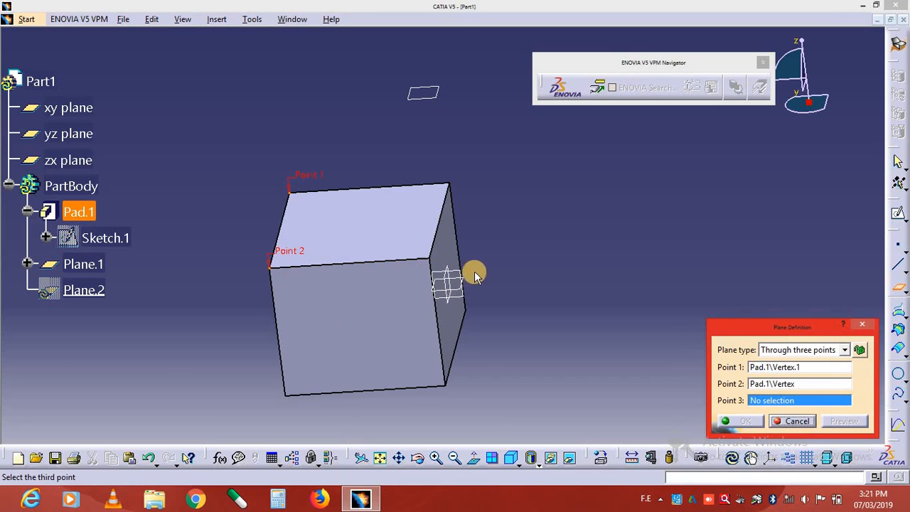
pyautogui.moveTo(472, 274); pyautogui.dragTo(322, 270, button='middle')
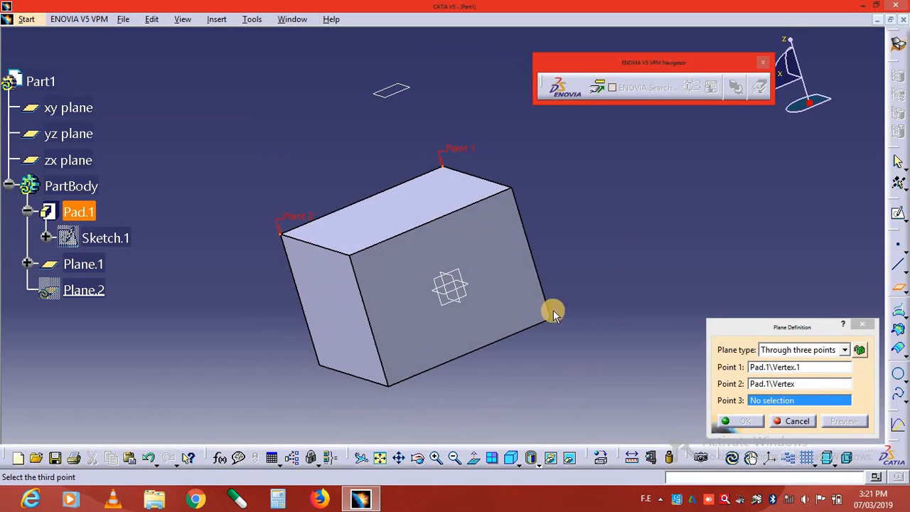
pyautogui.click(550, 319)
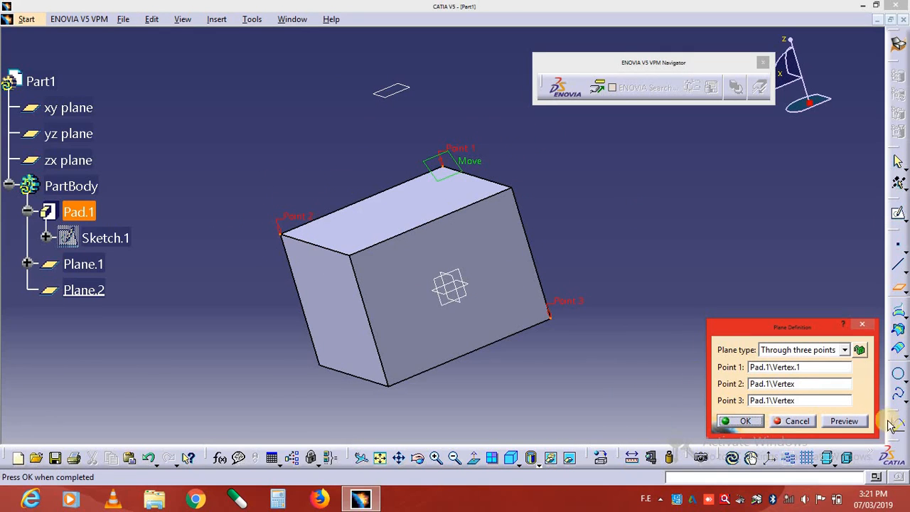
pyautogui.click(841, 424)
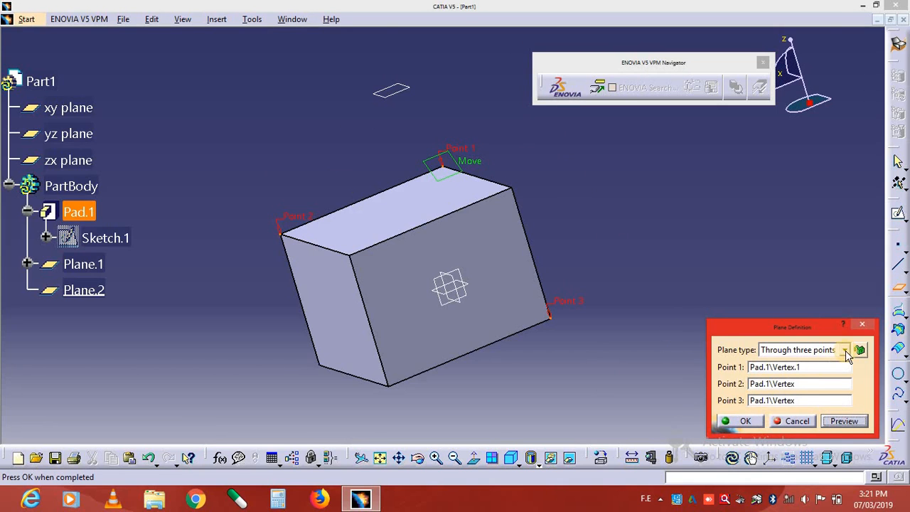
pyautogui.click(743, 421)
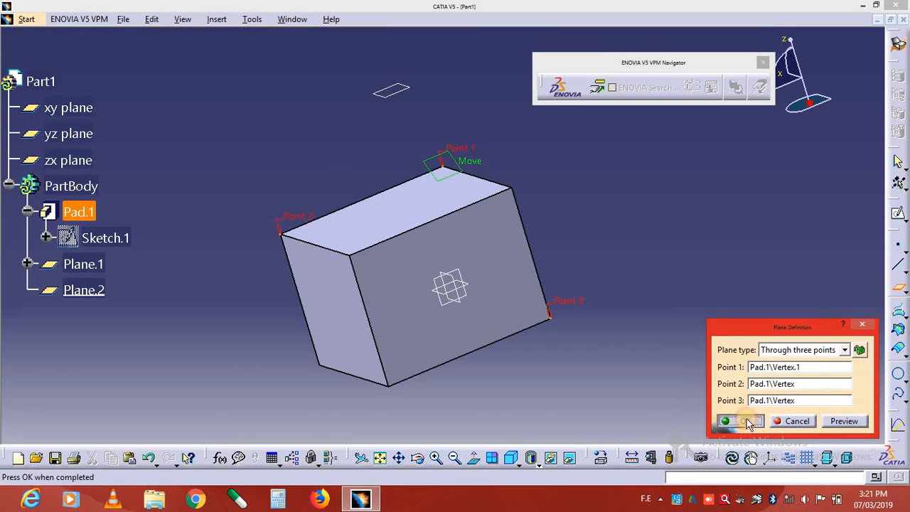
# Create a reference plane offset 190 mm from the plane through the three block vertices.
pyautogui.moveTo(467, 200); pyautogui.dragTo(546, 261, button='middle')
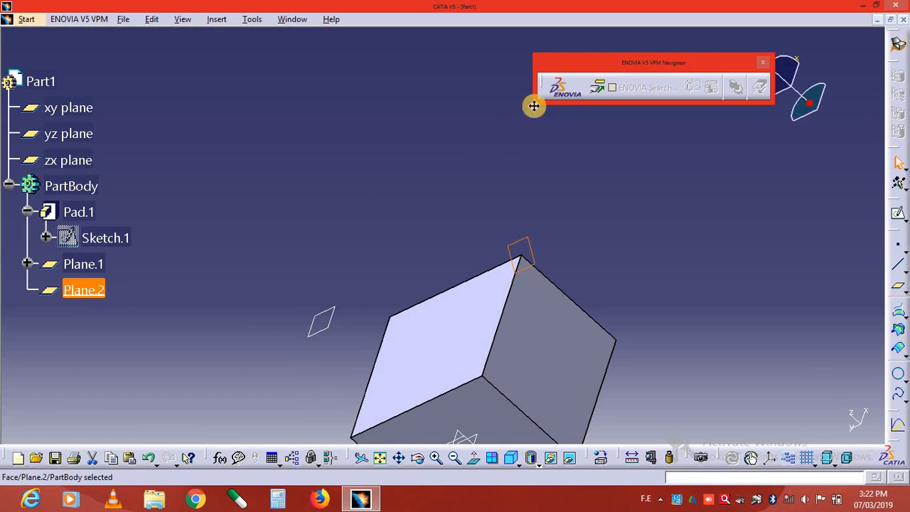
pyautogui.click(898, 287)
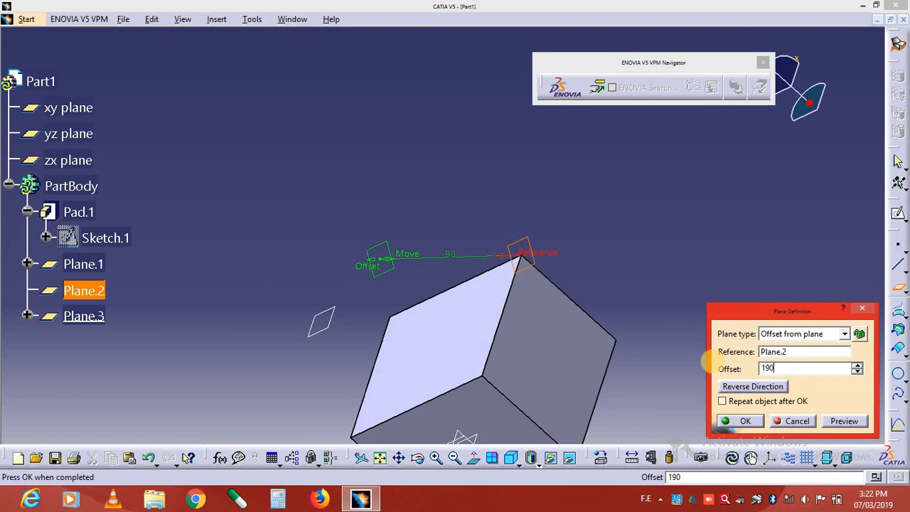
pyautogui.press('Return')
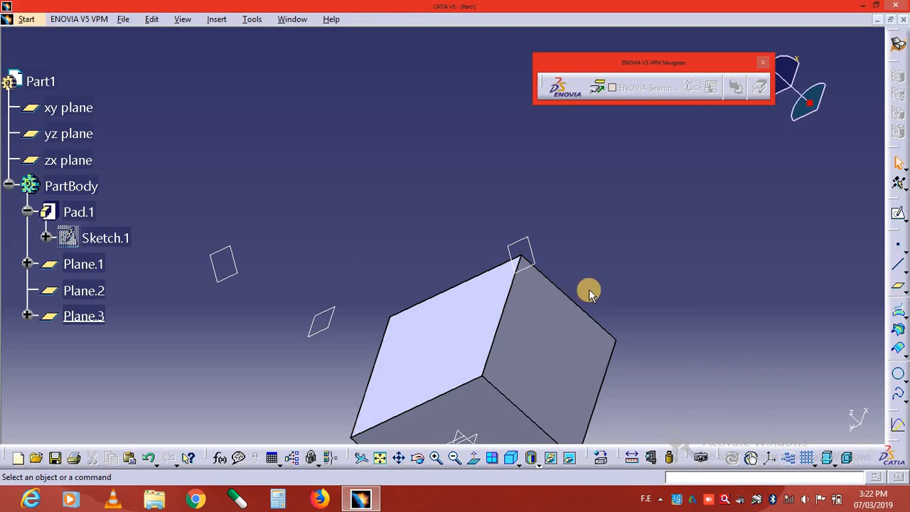
# Select the plane offset 90 mm above the xy plane and switch to the Part Design workbench.
pyautogui.click(520, 345)
pyautogui.moveTo(520, 346); pyautogui.dragTo(584, 248, button='middle')
pyautogui.scroll(1, 585, 246)
pyautogui.click(174, 183)
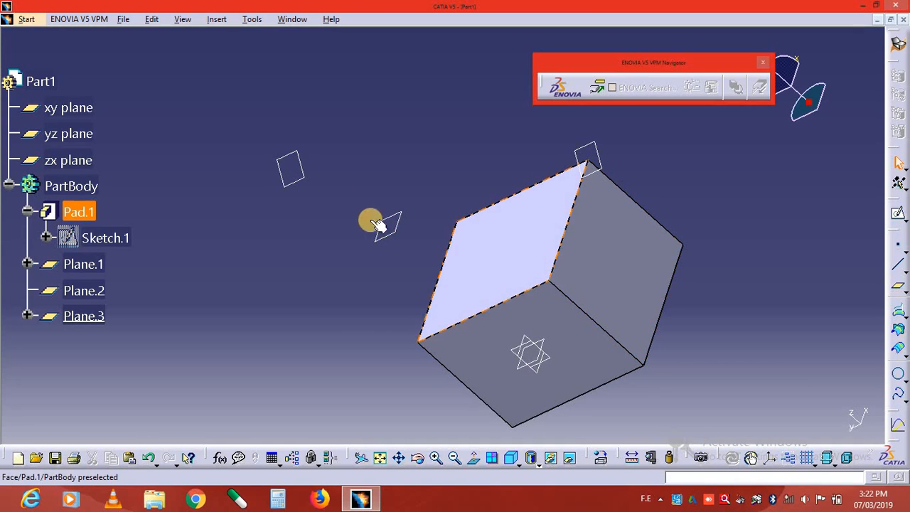
pyautogui.click(396, 228)
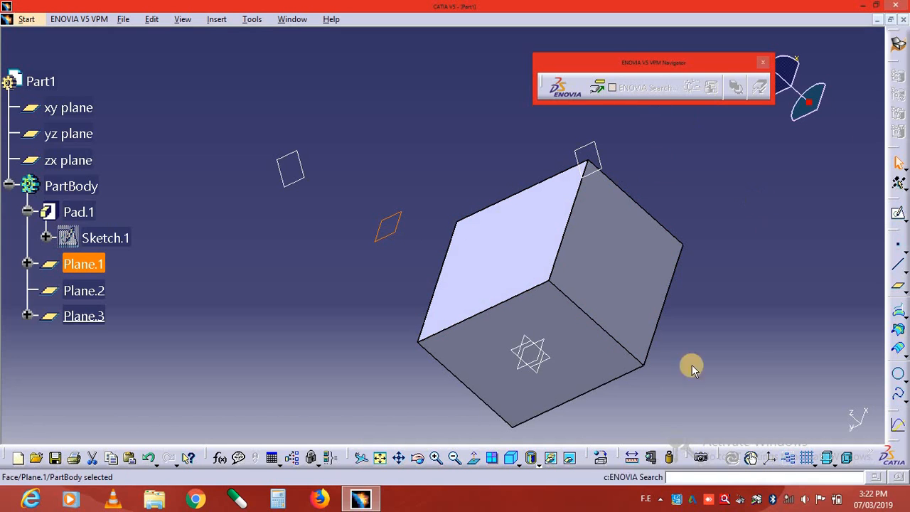
pyautogui.click(30, 21)
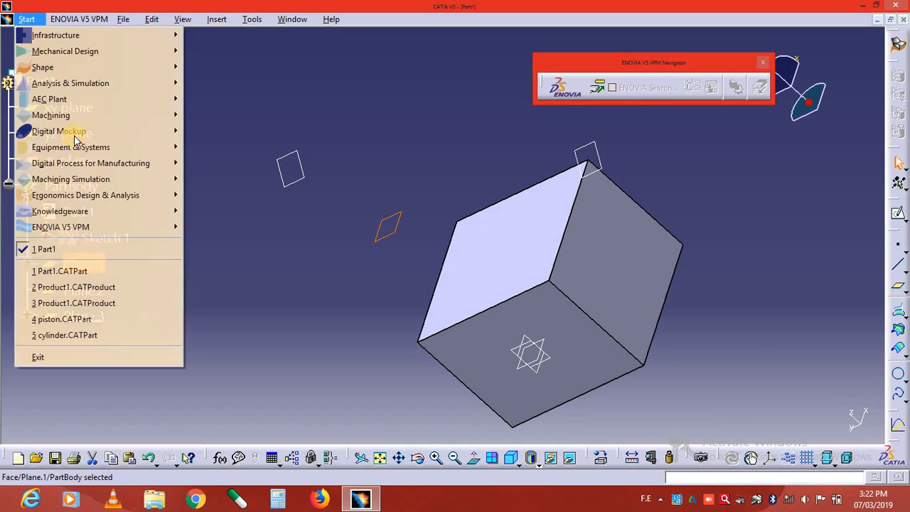
pyautogui.moveTo(108, 50)
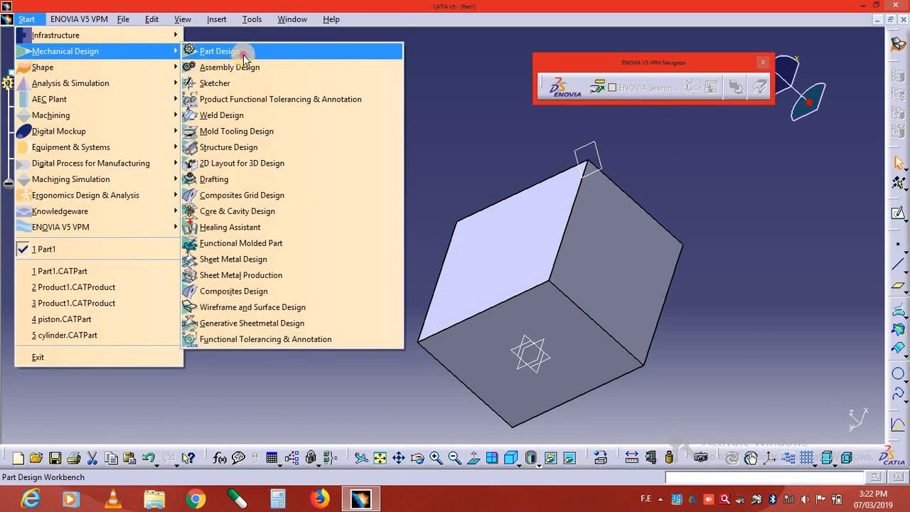
pyautogui.click(244, 61)
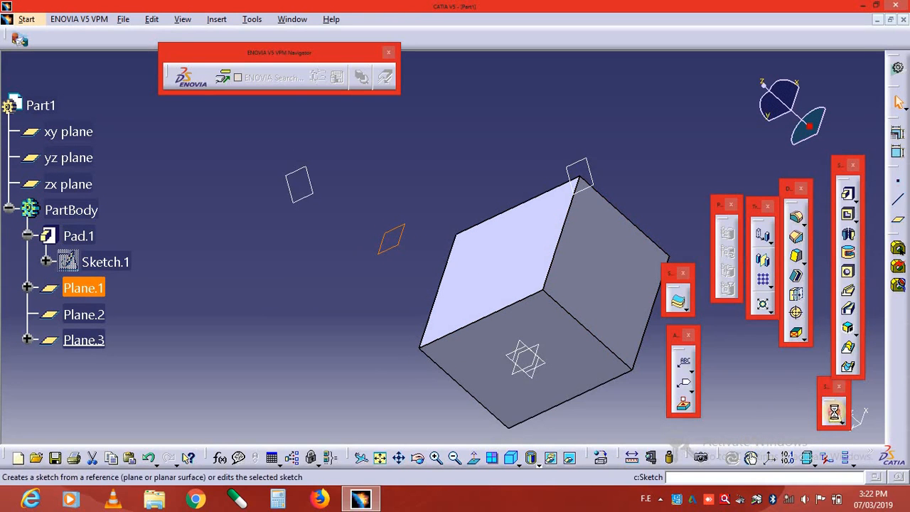
# Sketch a circle centred on the sketch origin on the selected offset plane and exit the sketch.
pyautogui.click(835, 416)
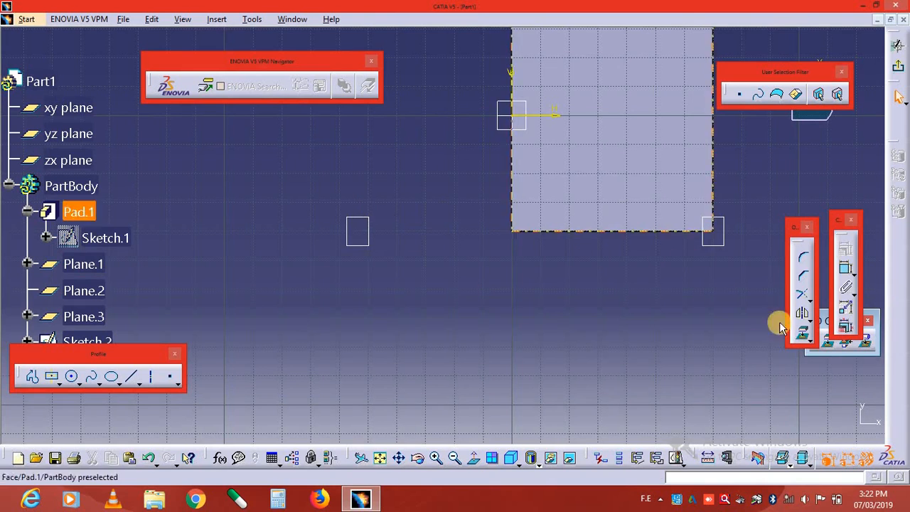
pyautogui.click(72, 376)
pyautogui.click(512, 113)
pyautogui.click(604, 101)
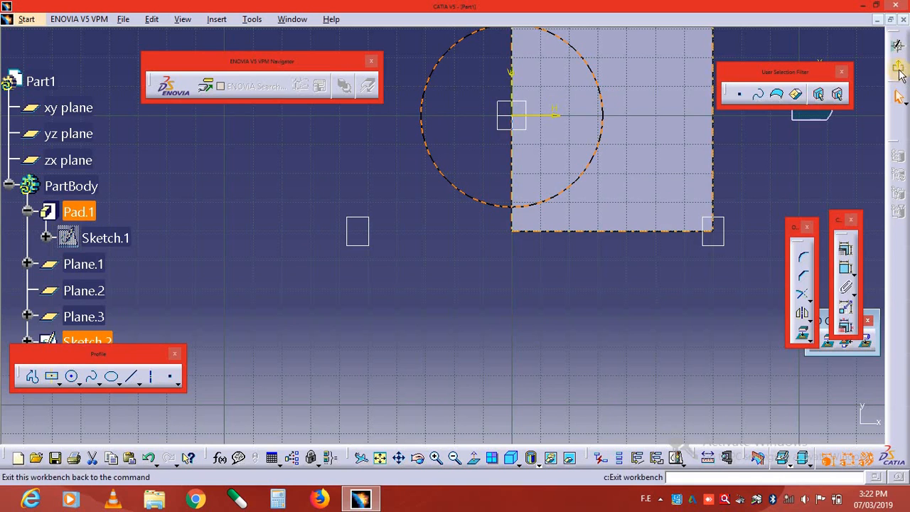
pyautogui.click(899, 71)
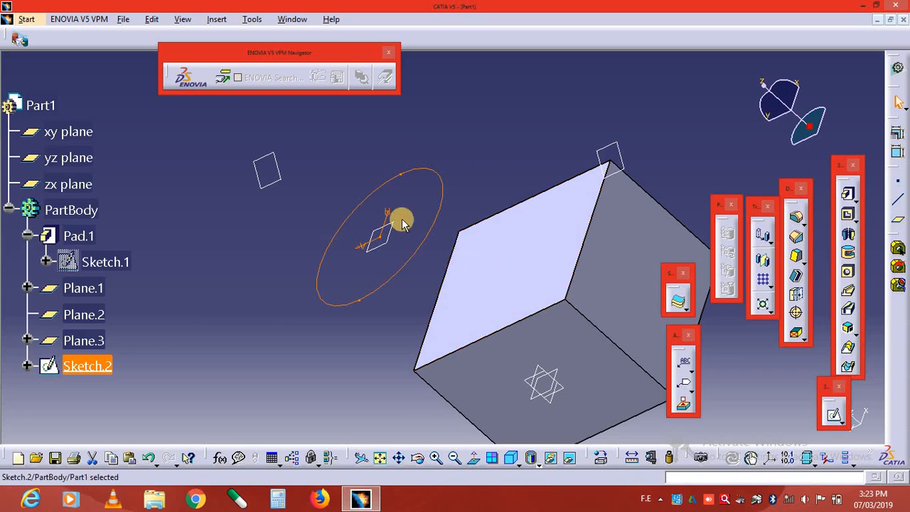
pyautogui.moveTo(451, 248)
pyautogui.mouseDown(button='middle')
pyautogui.moveTo(465, 144)
pyautogui.moveTo(456, 201)
pyautogui.moveTo(532, 309)
pyautogui.mouseUp(button='middle')
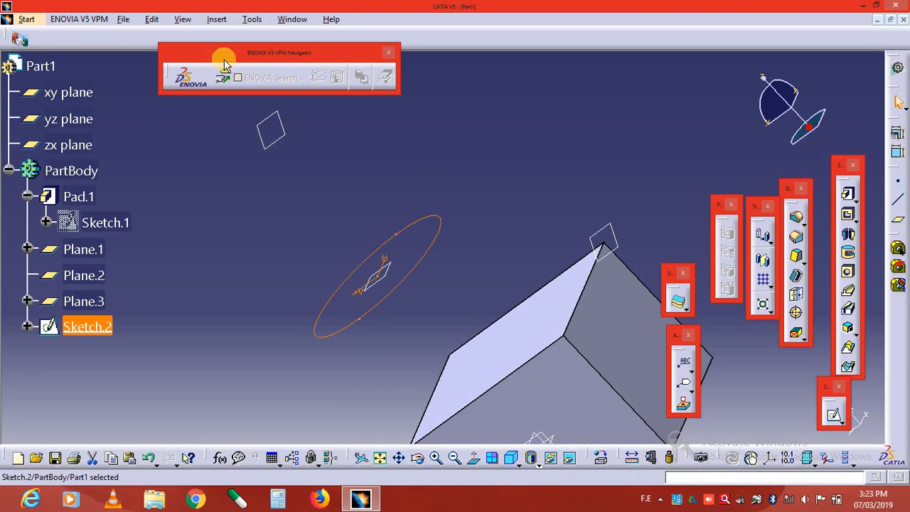
pyautogui.moveTo(899, 6)
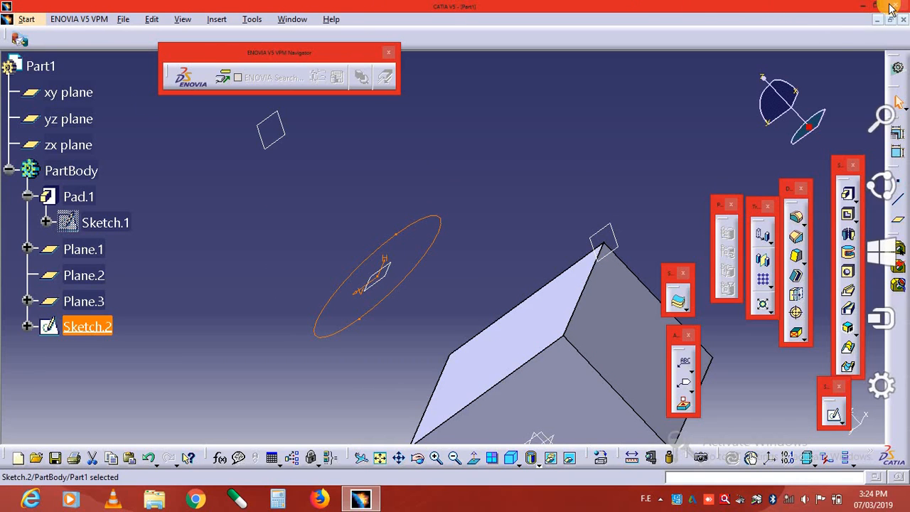